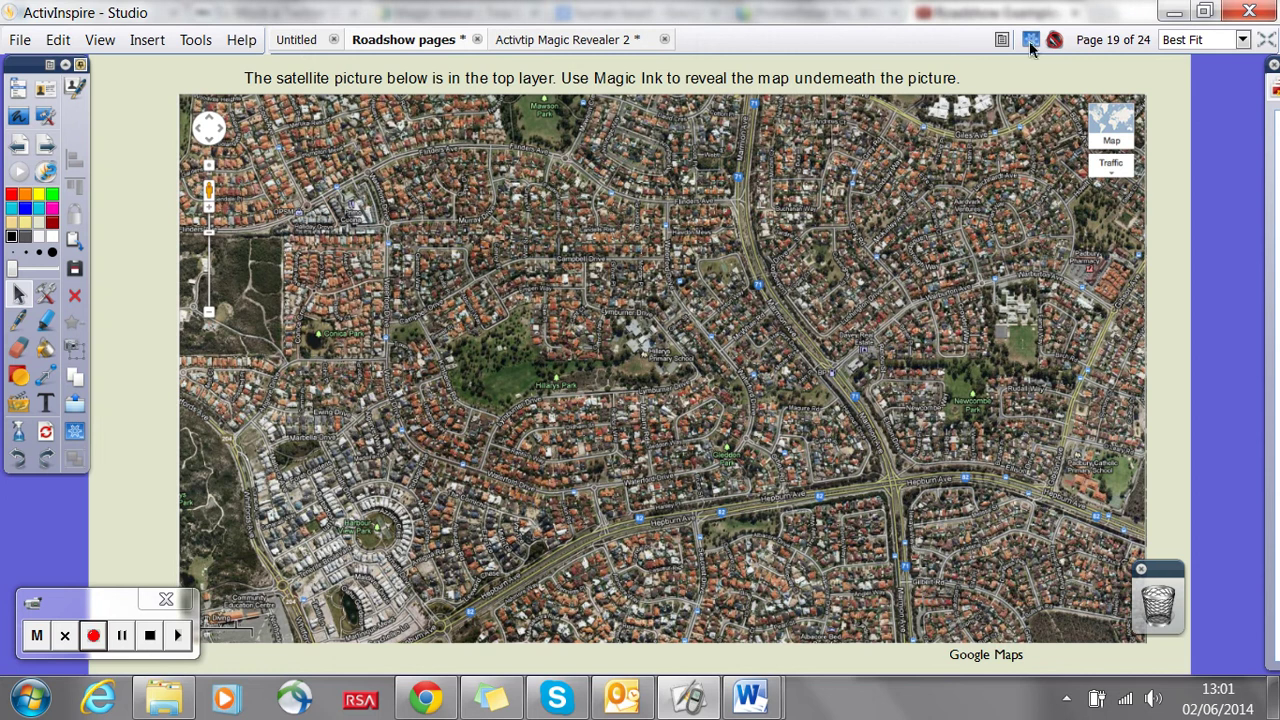
# Step: Nudge the satellite picture on page 19 to expose the map layered underneath
pyautogui.moveTo(602, 330)
pyautogui.mouseDown()
pyautogui.moveTo(632, 355)
pyautogui.moveTo(590, 333)
pyautogui.moveTo(601, 333)
pyautogui.mouseUp()
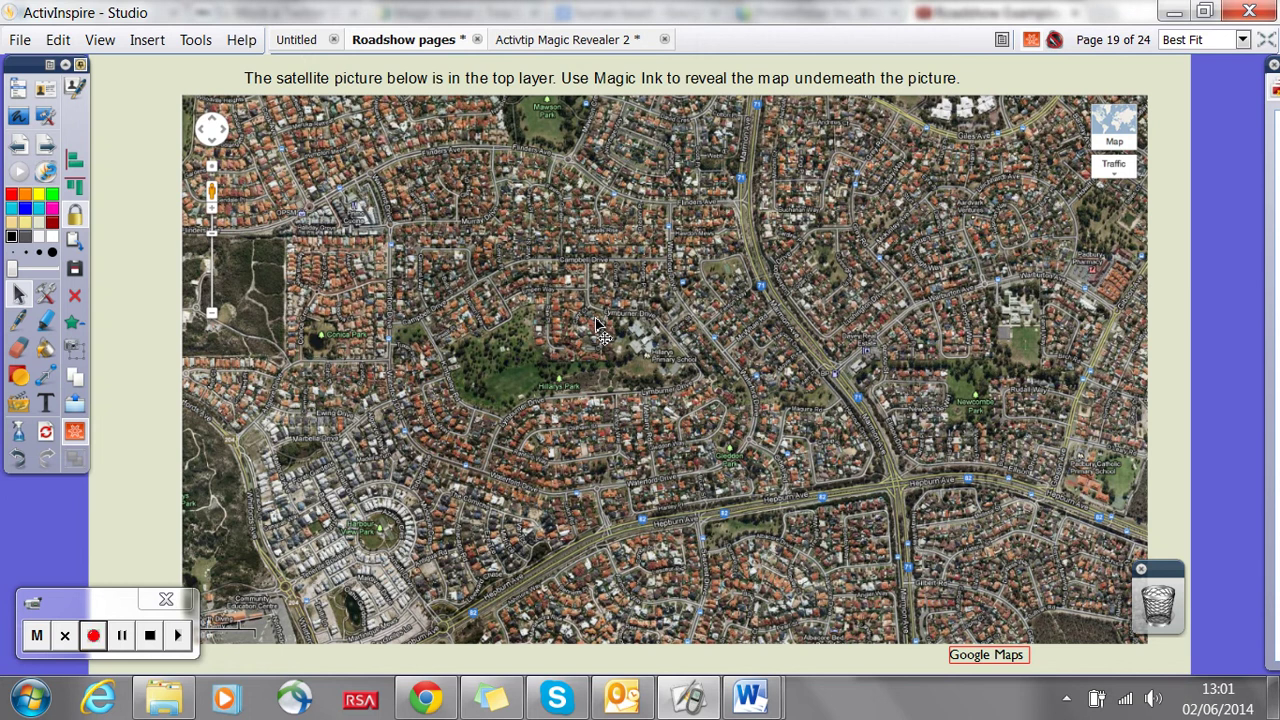
pyautogui.moveTo(600, 330)
pyautogui.mouseDown()
pyautogui.moveTo(638, 379)
pyautogui.moveTo(595, 342)
pyautogui.moveTo(602, 332)
pyautogui.mouseUp()
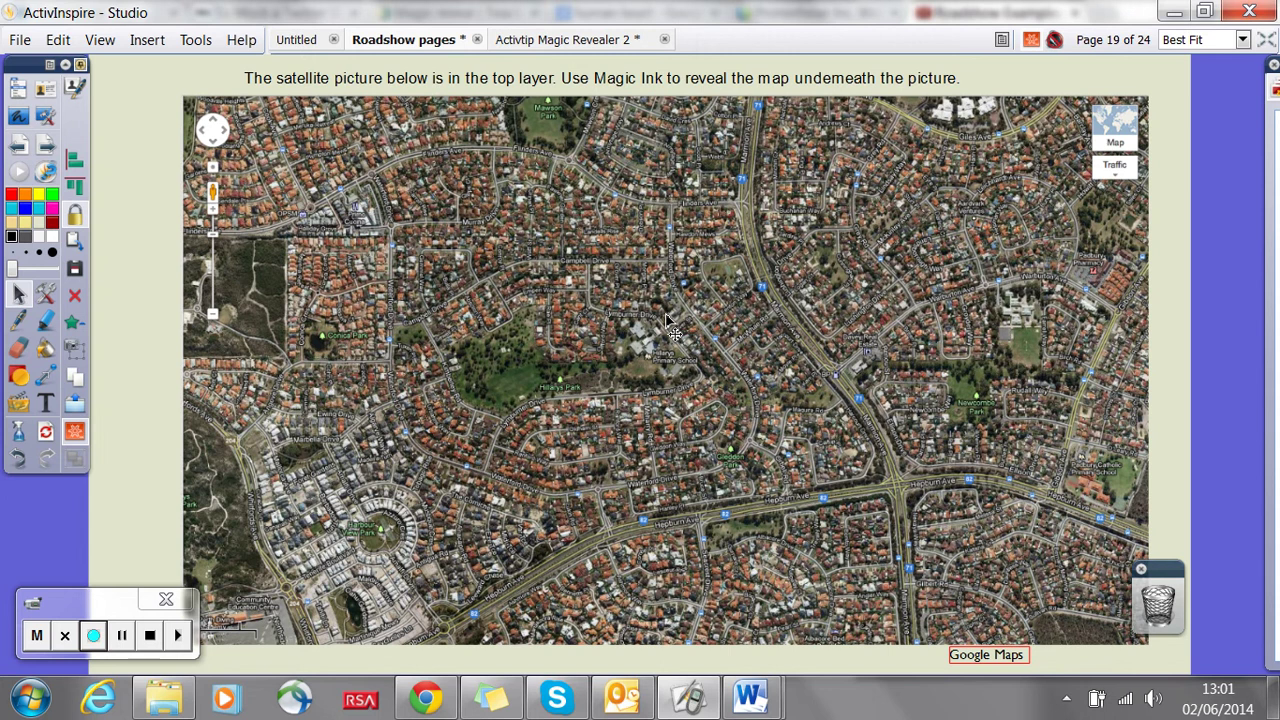
# Step: Rub Magic Ink over Hillarys Park to reveal the street map, then drag the revealed patch up and left
pyautogui.click(50, 295)
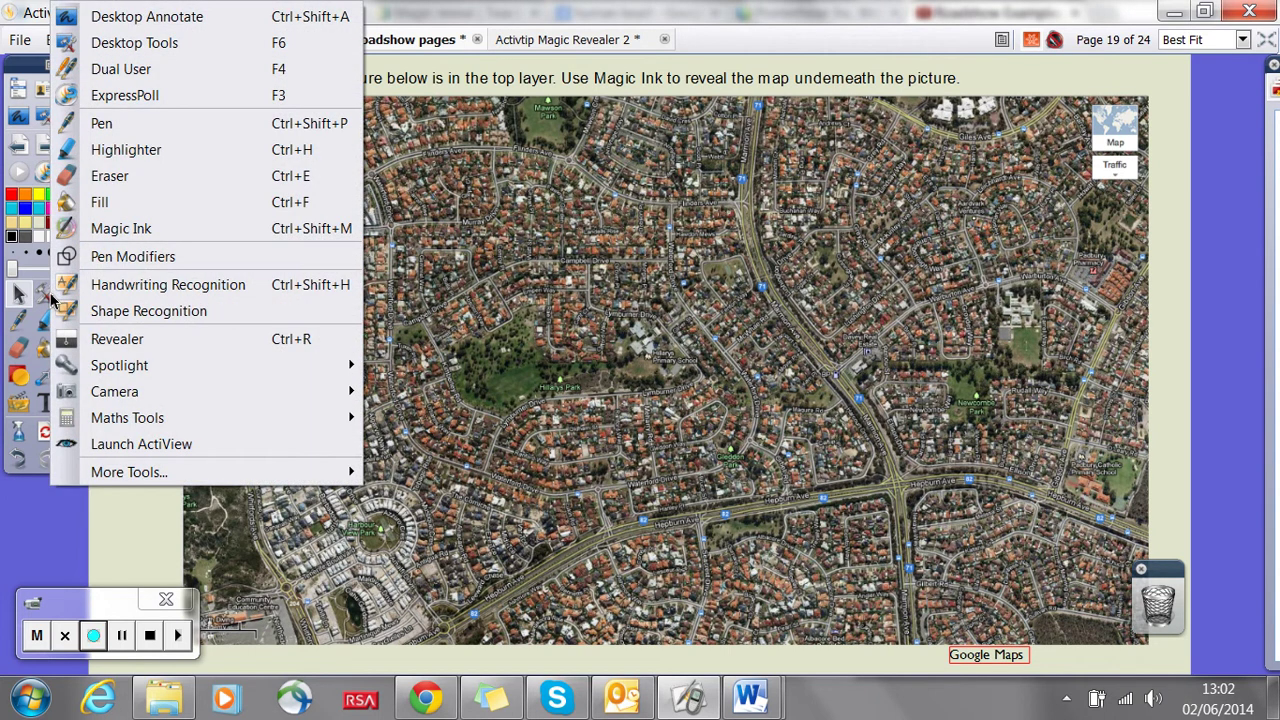
pyautogui.click(114, 232)
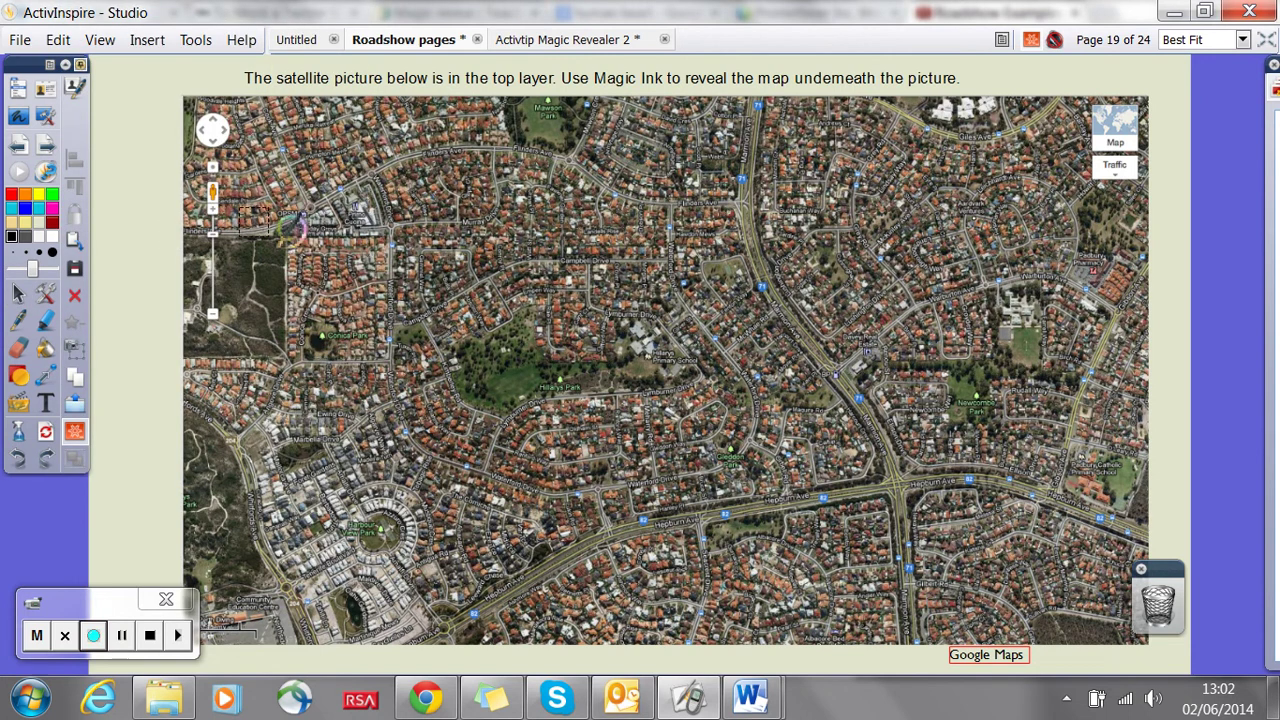
pyautogui.moveTo(472, 342)
pyautogui.mouseDown()
pyautogui.moveTo(530, 310)
pyautogui.moveTo(560, 318)
pyautogui.moveTo(555, 390)
pyautogui.moveTo(488, 330)
pyautogui.moveTo(572, 305)
pyautogui.moveTo(530, 405)
pyautogui.moveTo(472, 368)
pyautogui.moveTo(480, 300)
pyautogui.moveTo(531, 300)
pyautogui.moveTo(440, 400)
pyautogui.moveTo(446, 328)
pyautogui.moveTo(560, 270)
pyautogui.moveTo(595, 345)
pyautogui.moveTo(480, 432)
pyautogui.moveTo(438, 418)
pyautogui.moveTo(436, 360)
pyautogui.moveTo(472, 437)
pyautogui.moveTo(503, 398)
pyautogui.mouseUp()
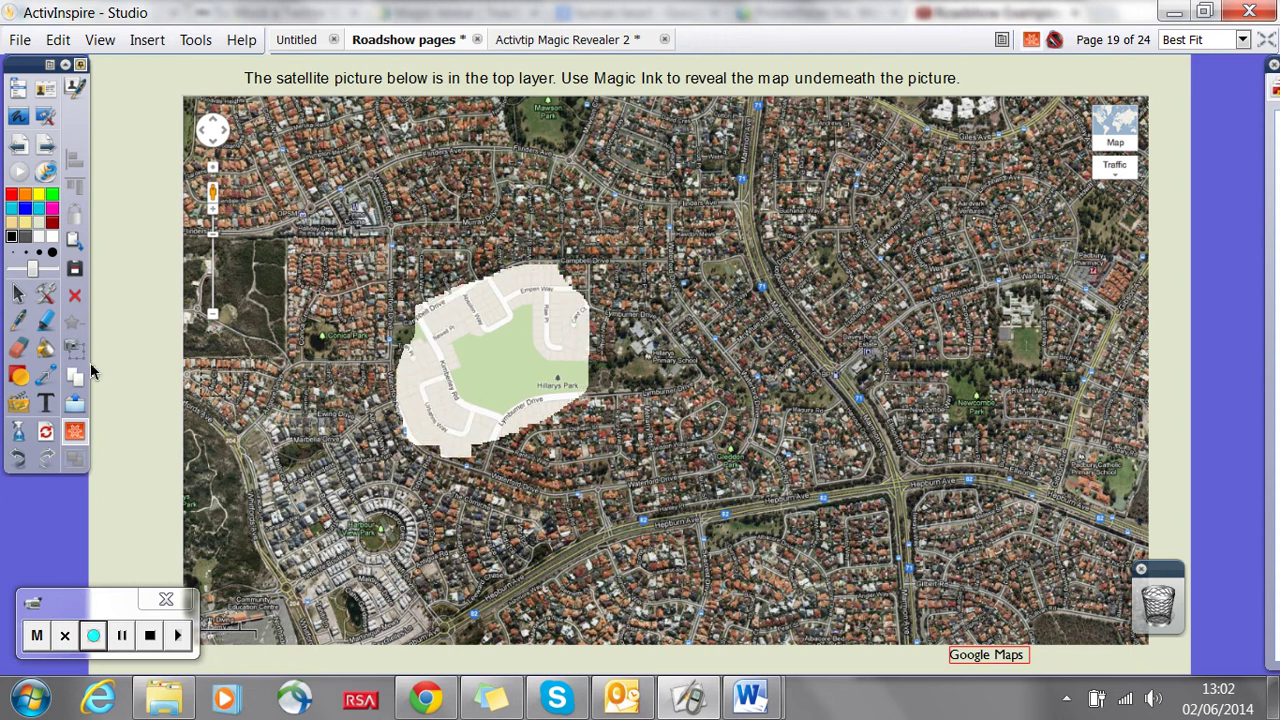
pyautogui.click(18, 294)
pyautogui.moveTo(430, 379)
pyautogui.mouseDown()
pyautogui.moveTo(490, 356)
pyautogui.moveTo(502, 318)
pyautogui.moveTo(464, 332)
pyautogui.moveTo(510, 362)
pyautogui.moveTo(500, 345)
pyautogui.moveTo(485, 370)
pyautogui.moveTo(495, 380)
pyautogui.moveTo(513, 354)
pyautogui.moveTo(493, 357)
pyautogui.moveTo(507, 358)
pyautogui.mouseUp()
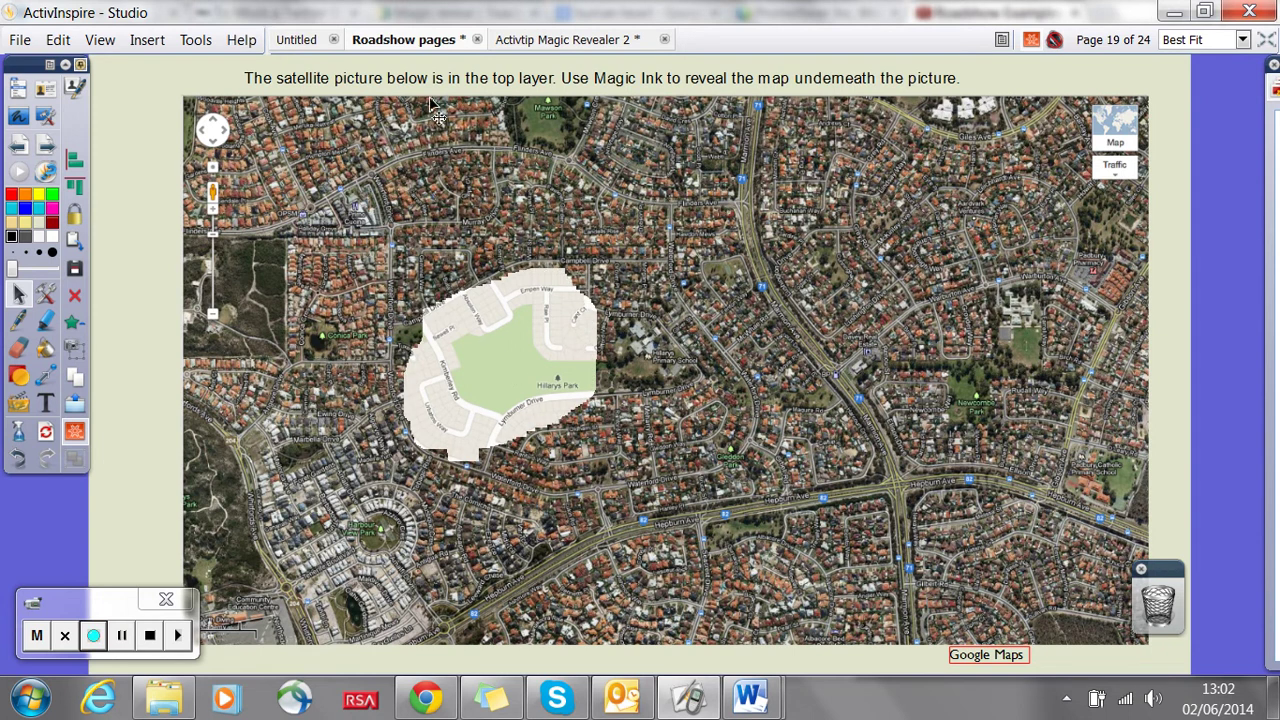
# Step: Open the Object Browser and move the top-layer satellite image aside to expose the map
pyautogui.click(424, 165)
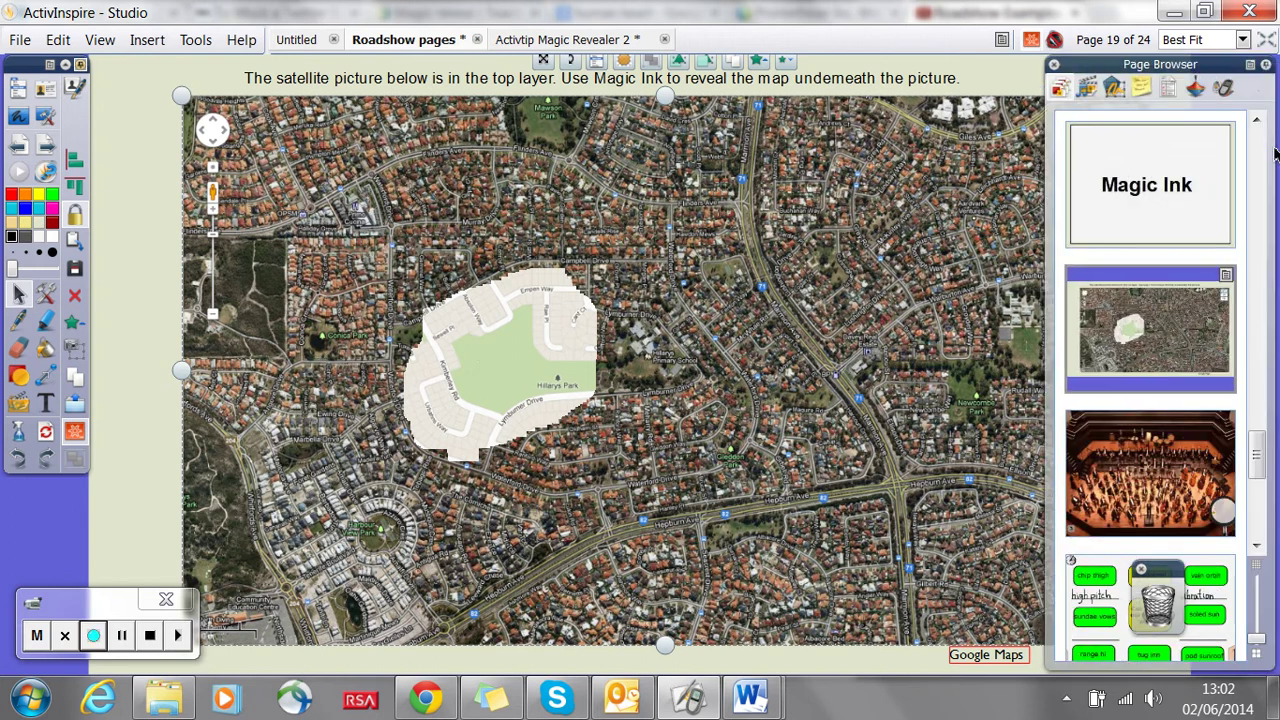
pyautogui.click(1266, 64)
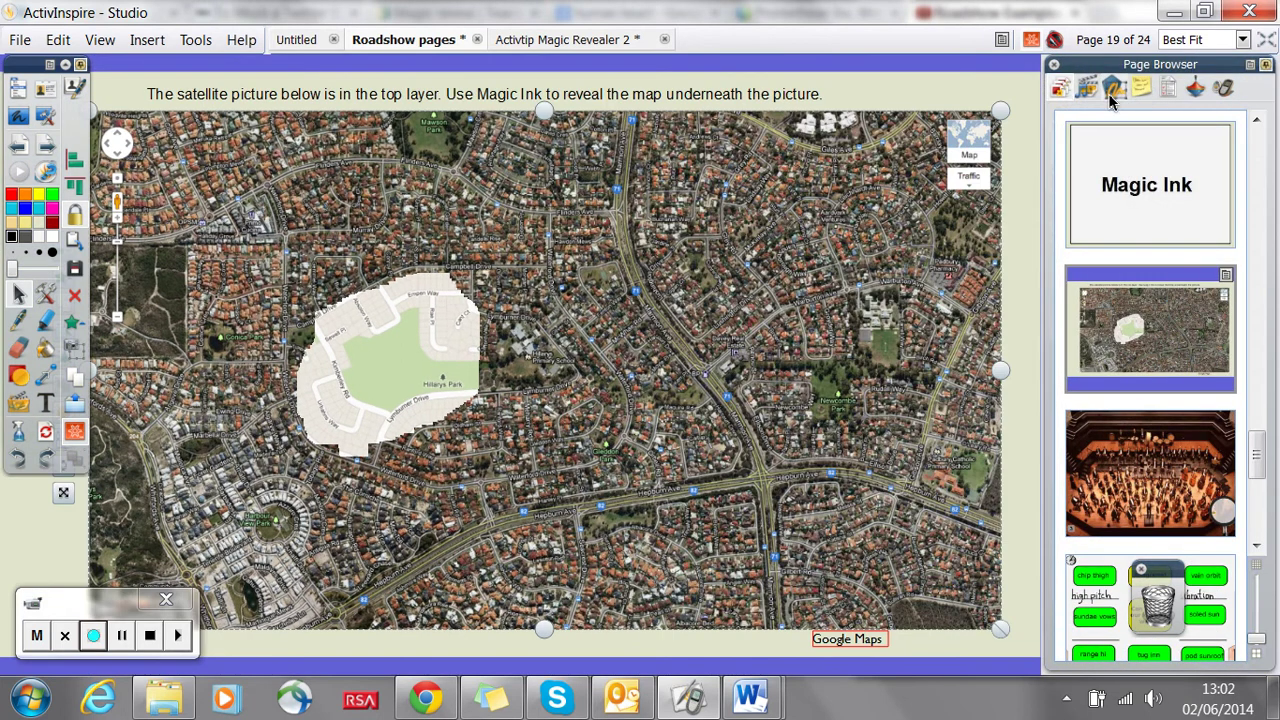
pyautogui.click(1114, 90)
pyautogui.click(1146, 199)
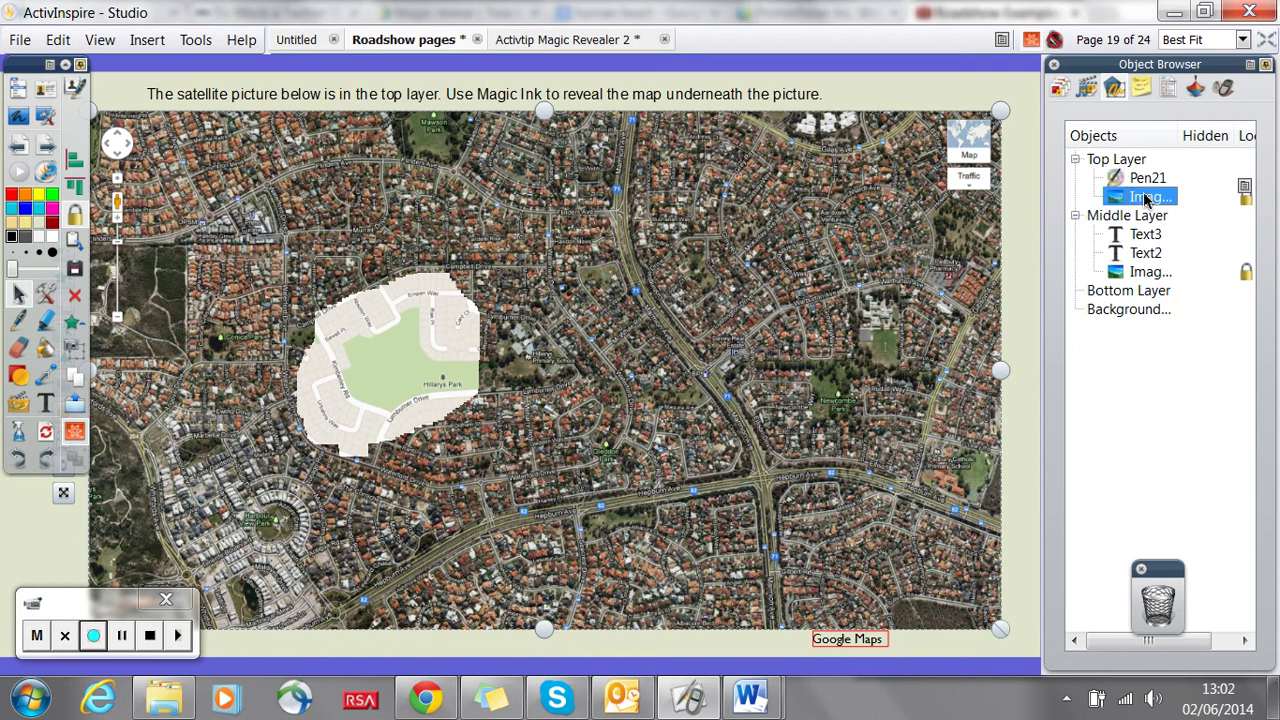
pyautogui.moveTo(548, 262); pyautogui.dragTo(580, 382)
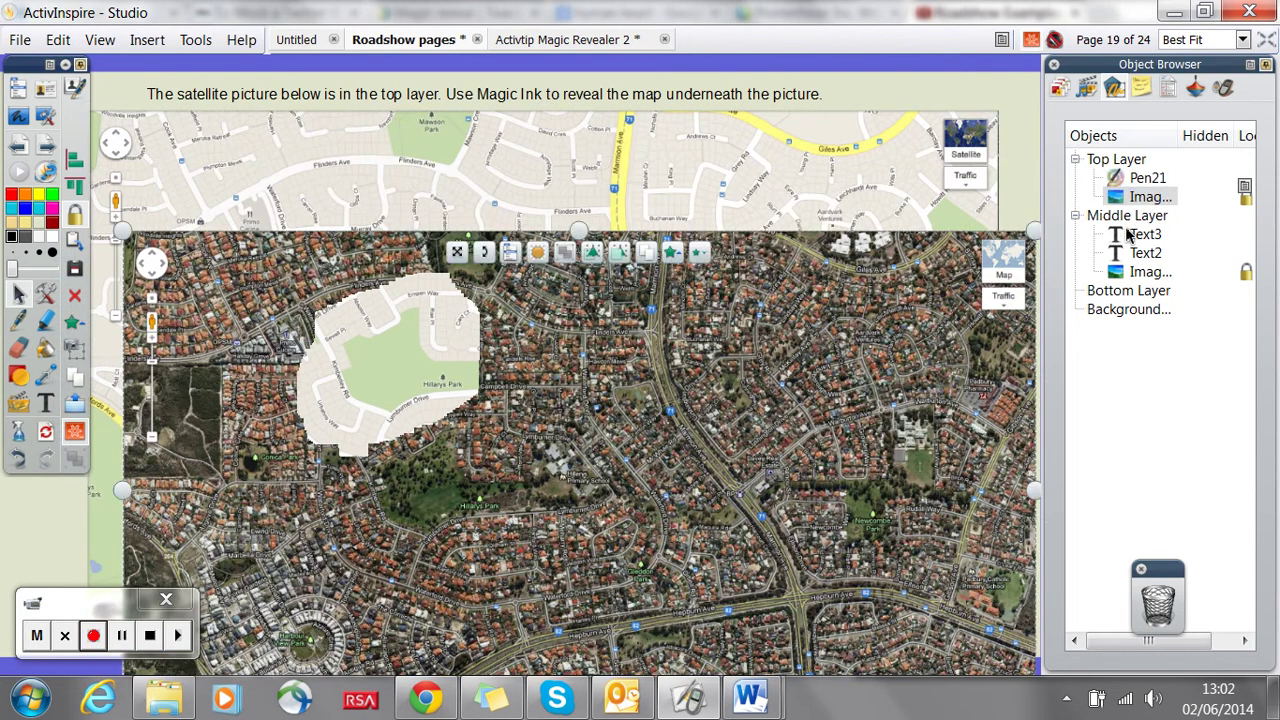
# Step: Move the Magic Ink patch to reveal another area, then reset the page
pyautogui.click(1136, 273)
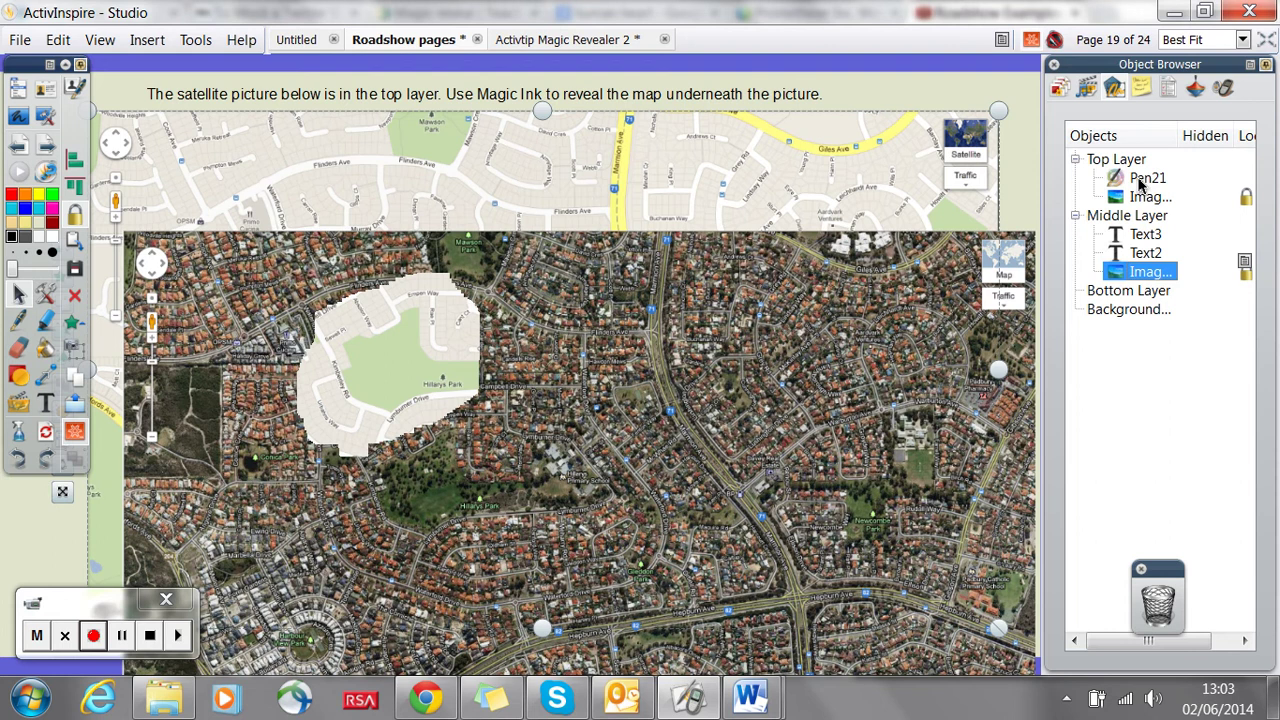
pyautogui.moveTo(394, 363)
pyautogui.mouseDown()
pyautogui.moveTo(440, 348)
pyautogui.moveTo(443, 423)
pyautogui.moveTo(371, 334)
pyautogui.moveTo(291, 371)
pyautogui.moveTo(441, 403)
pyautogui.moveTo(594, 372)
pyautogui.moveTo(737, 366)
pyautogui.moveTo(851, 486)
pyautogui.moveTo(711, 412)
pyautogui.moveTo(485, 352)
pyautogui.moveTo(414, 360)
pyautogui.moveTo(666, 366)
pyautogui.moveTo(697, 393)
pyautogui.moveTo(531, 414)
pyautogui.moveTo(277, 380)
pyautogui.moveTo(334, 409)
pyautogui.moveTo(434, 397)
pyautogui.moveTo(416, 418)
pyautogui.mouseUp()
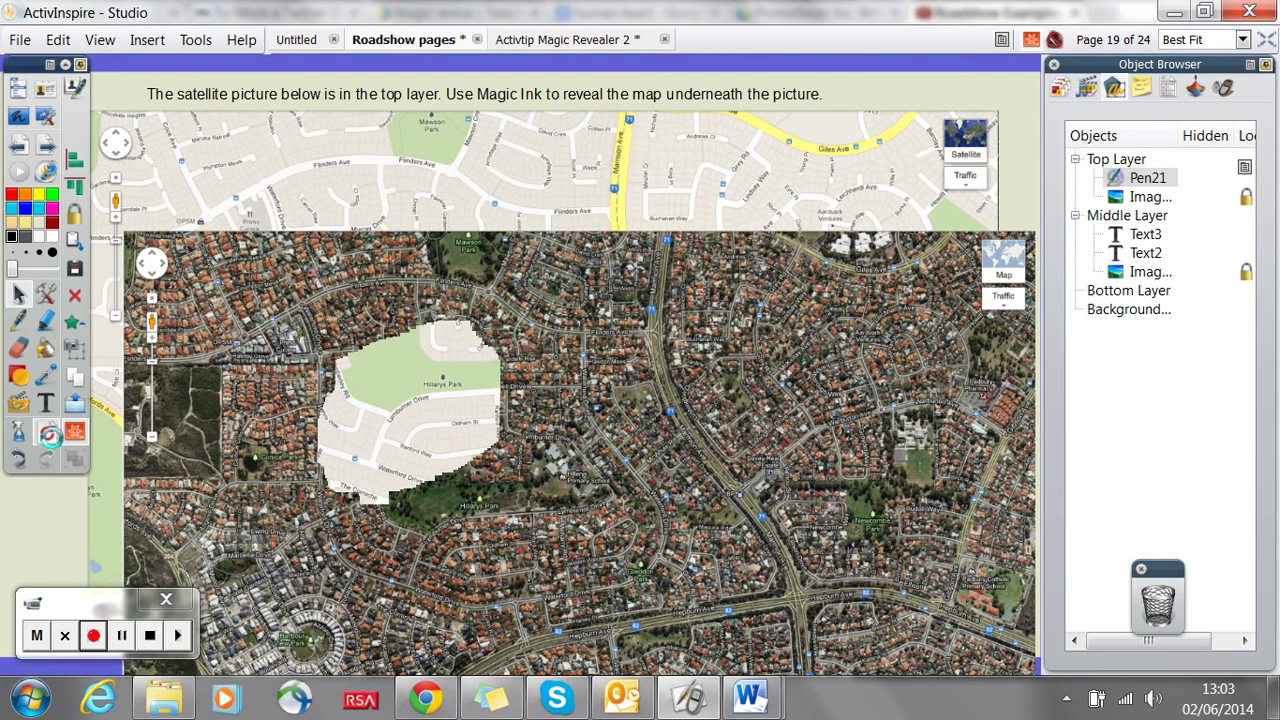
pyautogui.click(48, 432)
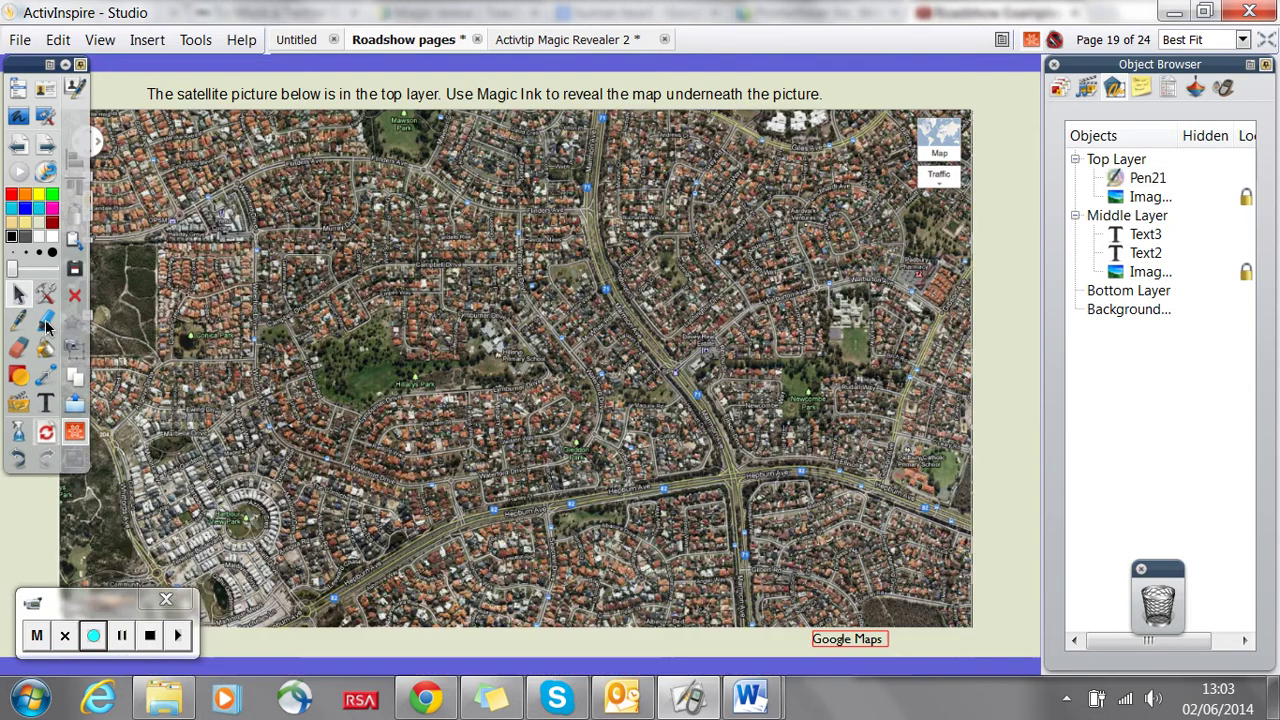
# Step: On page 20, rub Magic Ink through the orchestra photo to reveal the labelled tuba
pyautogui.click(44, 148)
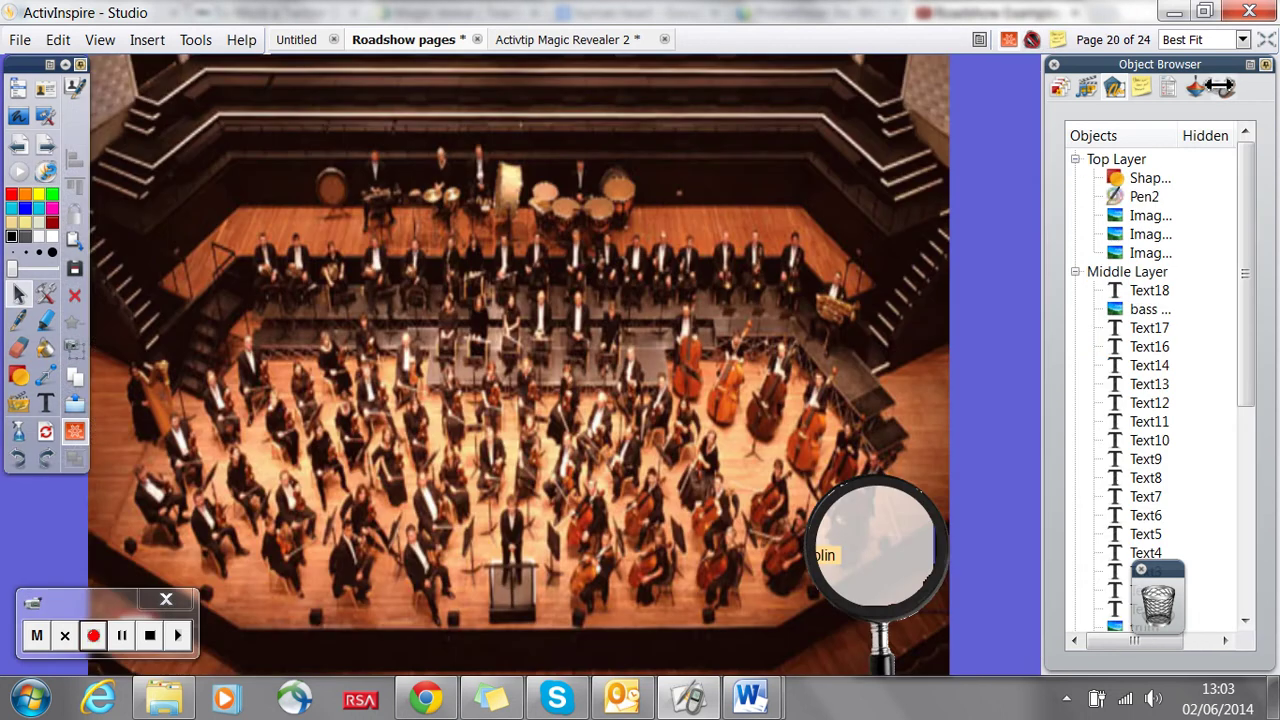
pyautogui.click(1267, 65)
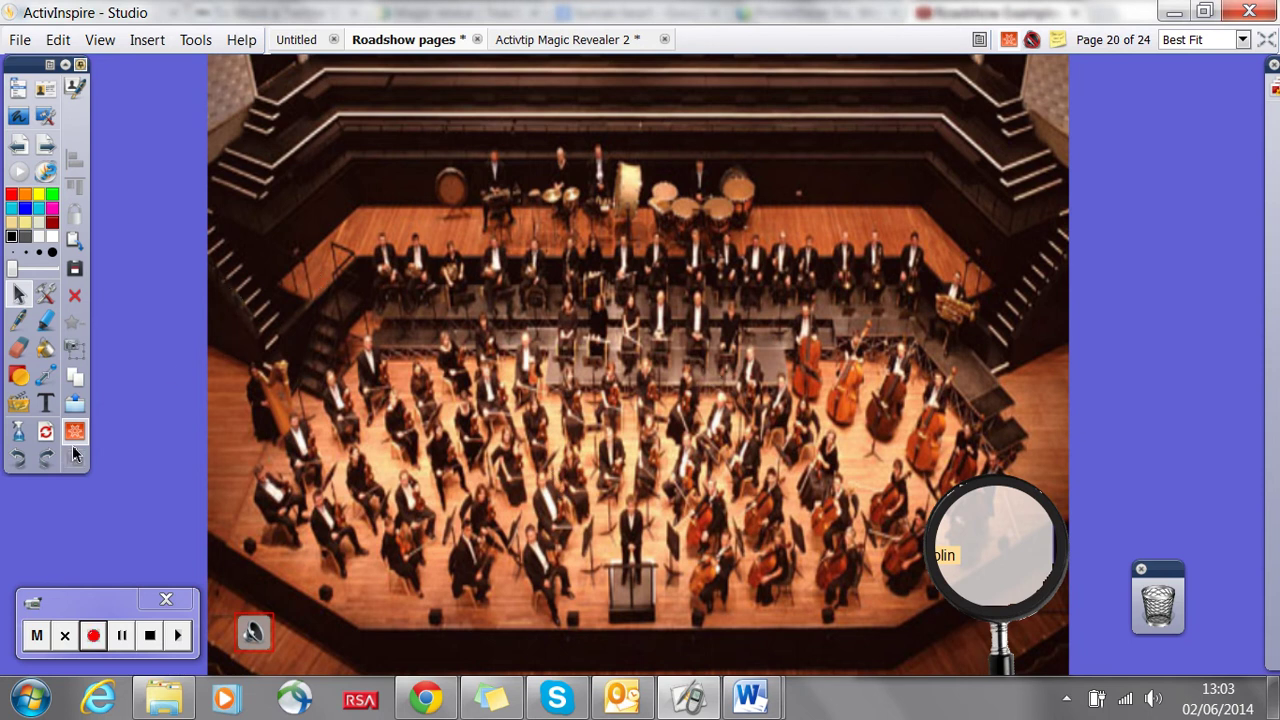
pyautogui.click(45, 295)
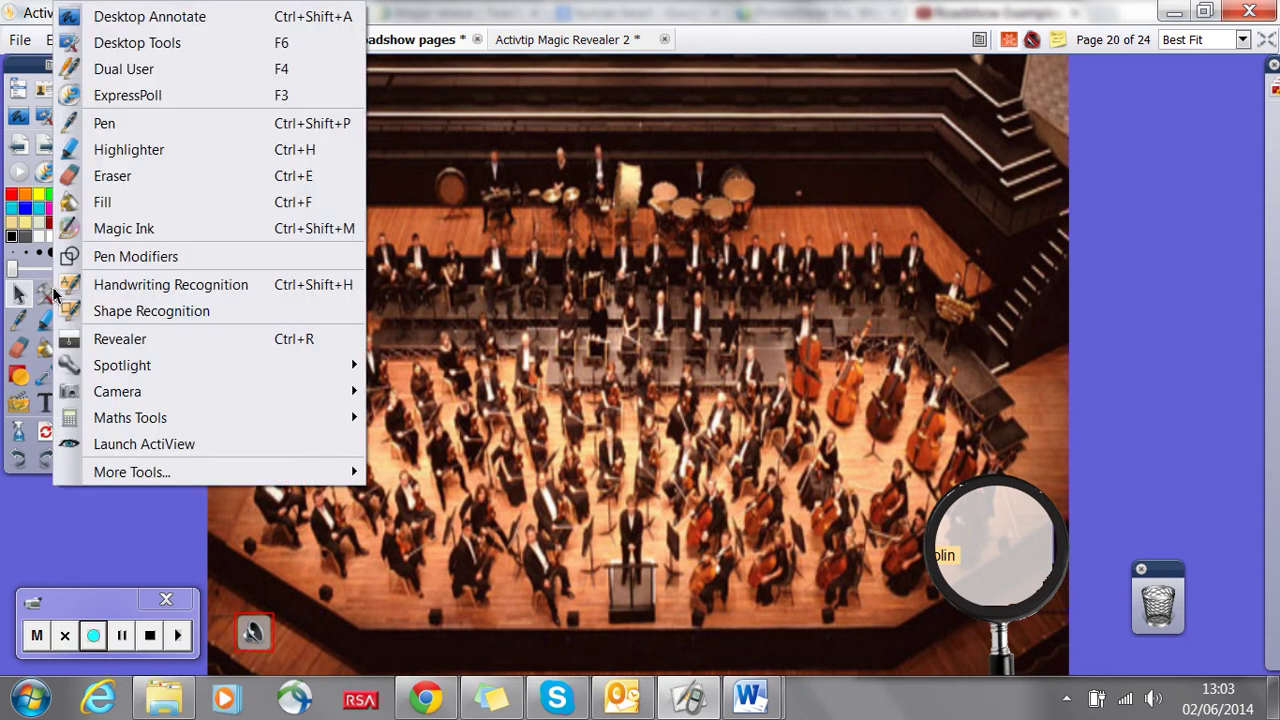
pyautogui.click(93, 229)
pyautogui.moveTo(394, 263)
pyautogui.mouseDown()
pyautogui.moveTo(470, 277)
pyautogui.moveTo(440, 328)
pyautogui.mouseUp()
pyautogui.moveTo(445, 270)
pyautogui.mouseDown()
pyautogui.moveTo(490, 240)
pyautogui.moveTo(456, 270)
pyautogui.mouseUp()
# Step: Reveal the trumpet and trombone, then reset the page to clear the patches
pyautogui.moveTo(784, 245)
pyautogui.mouseDown()
pyautogui.moveTo(750, 252)
pyautogui.moveTo(772, 263)
pyautogui.moveTo(680, 258)
pyautogui.moveTo(762, 250)
pyautogui.moveTo(735, 262)
pyautogui.moveTo(725, 300)
pyautogui.mouseUp()
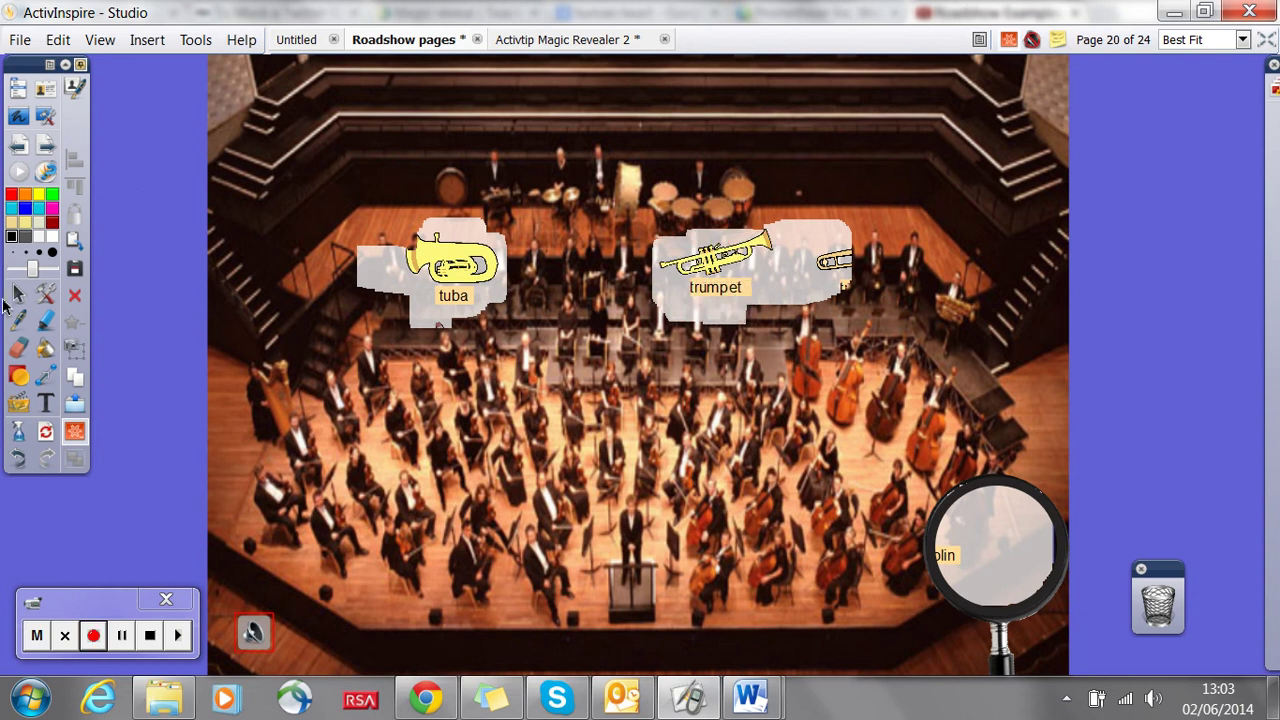
pyautogui.click(17, 296)
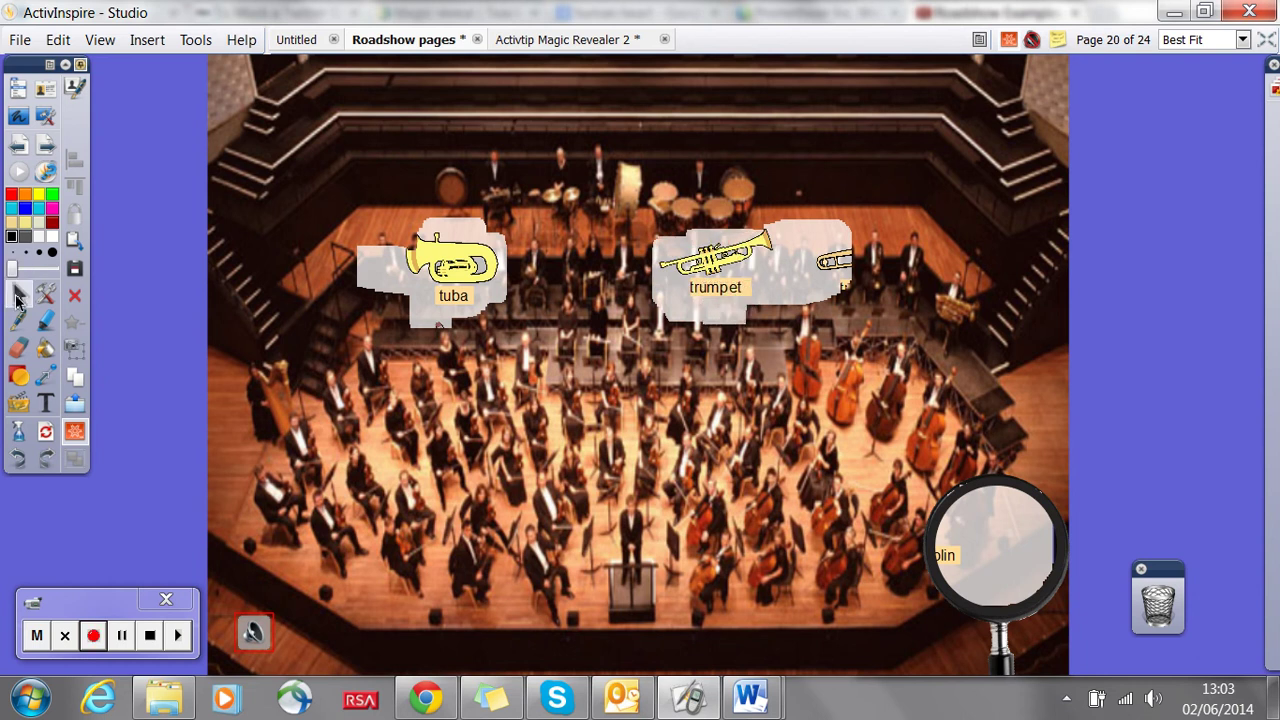
pyautogui.click(45, 432)
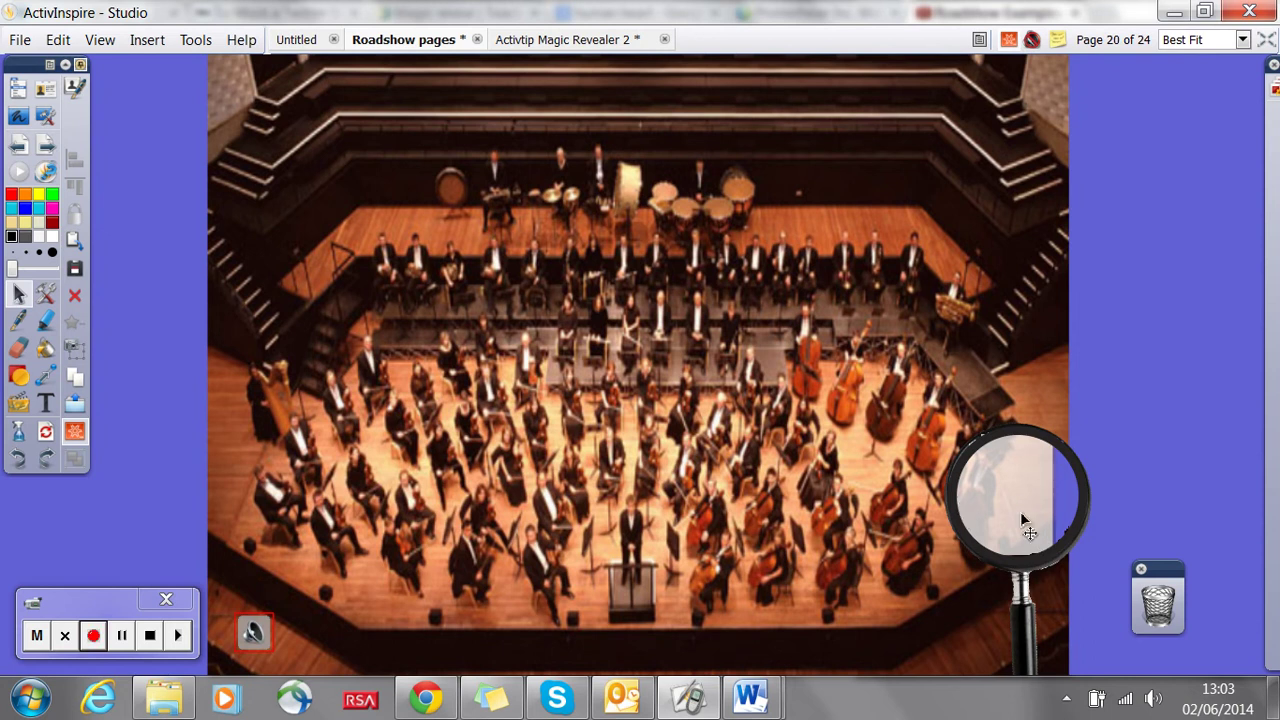
# Step: Drag the magnifier revealer across the orchestra photo and onto the trombone
pyautogui.moveTo(1030, 650); pyautogui.dragTo(791, 336)
pyautogui.moveTo(893, 345); pyautogui.dragTo(1027, 658)
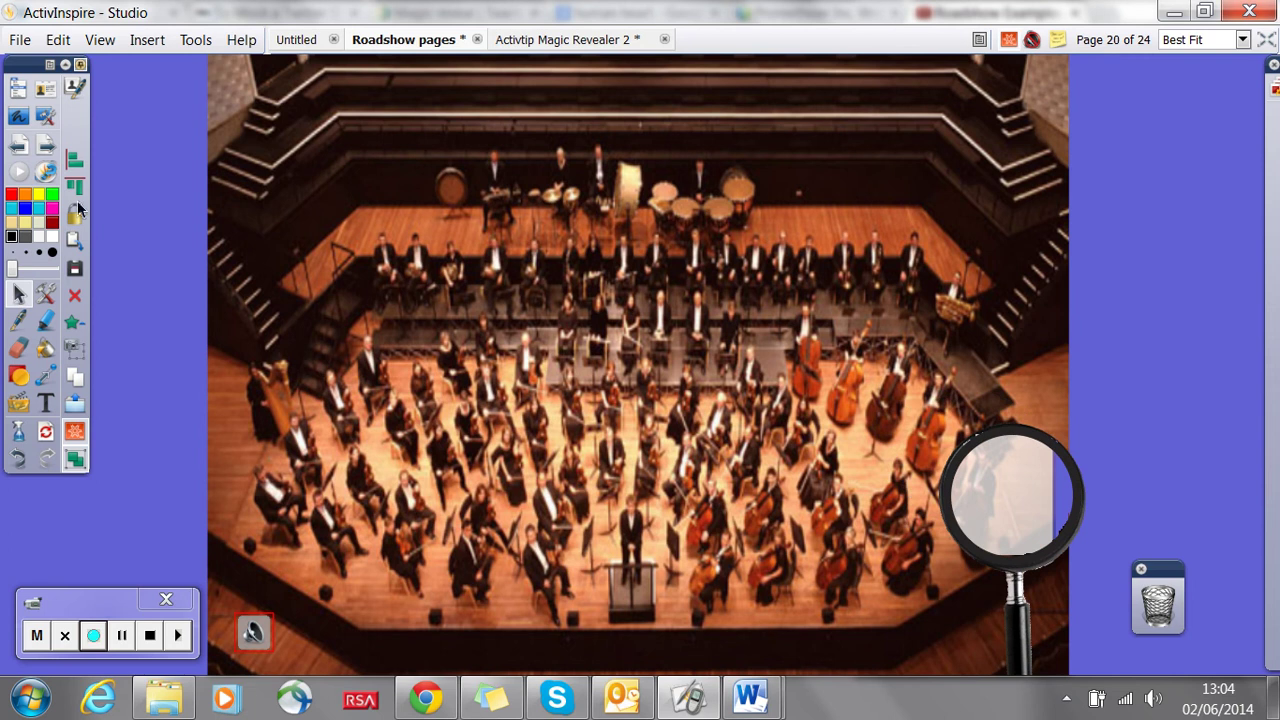
# Step: Go to the page 21 Anagrams activity and nudge the 'chip thigh' card to peek beneath
pyautogui.click(45, 146)
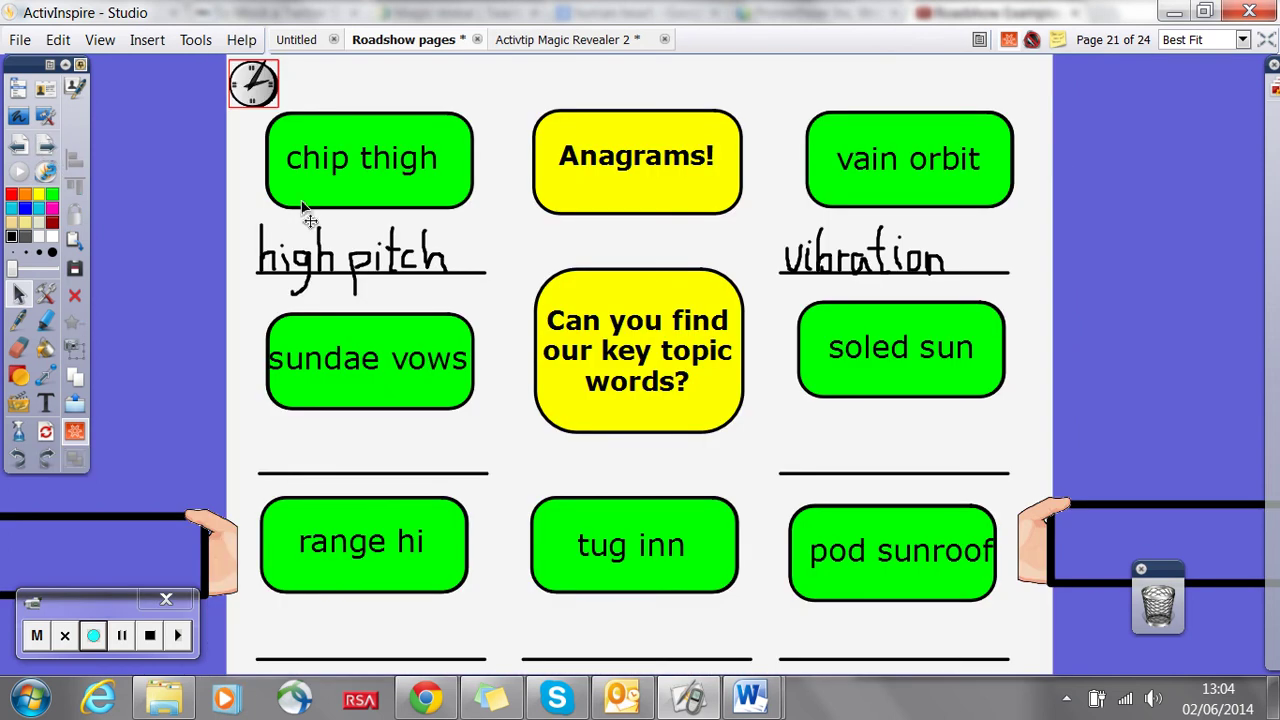
pyautogui.click(1003, 42)
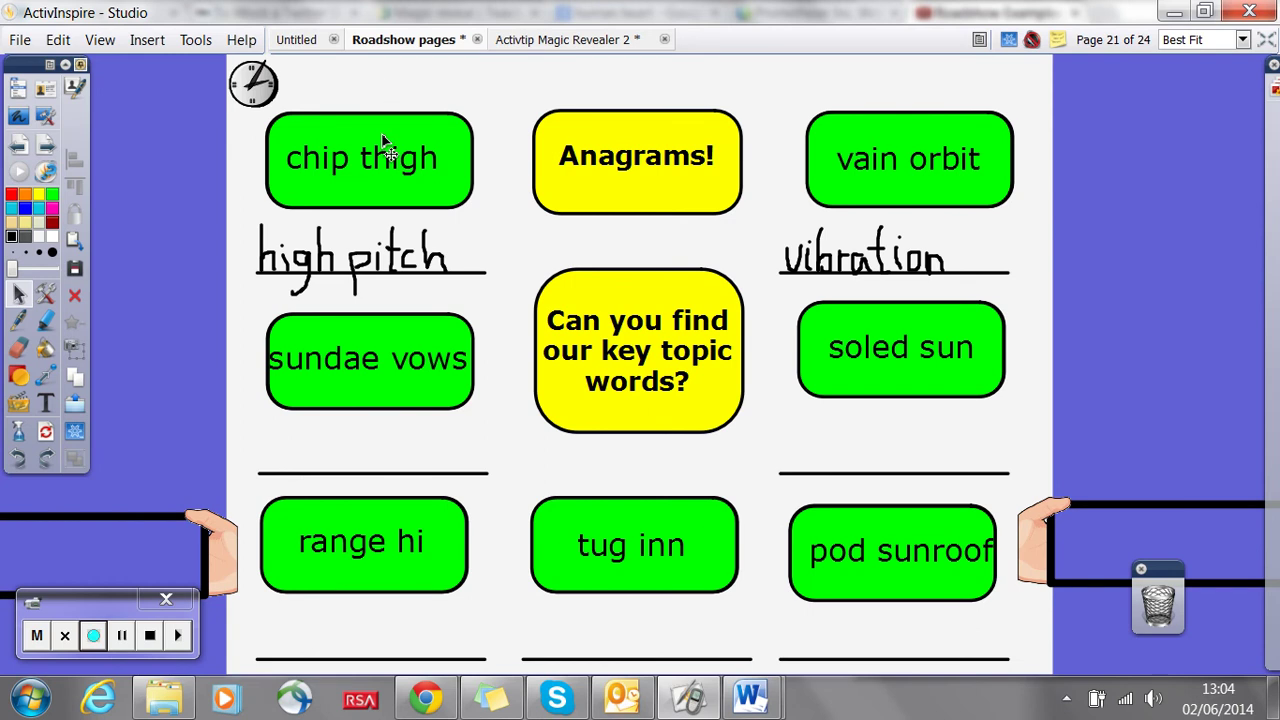
pyautogui.click(388, 172)
pyautogui.moveTo(388, 172)
pyautogui.mouseDown()
pyautogui.moveTo(392, 150)
pyautogui.moveTo(429, 136)
pyautogui.moveTo(483, 133)
pyautogui.moveTo(382, 179)
pyautogui.moveTo(519, 125)
pyautogui.moveTo(602, 145)
pyautogui.moveTo(600, 168)
pyautogui.moveTo(371, 171)
pyautogui.mouseUp()
# Step: Move the 'chip thigh' card to the top layer with Reorder > To Top Layer, then deselect it
pyautogui.click(1276, 222)
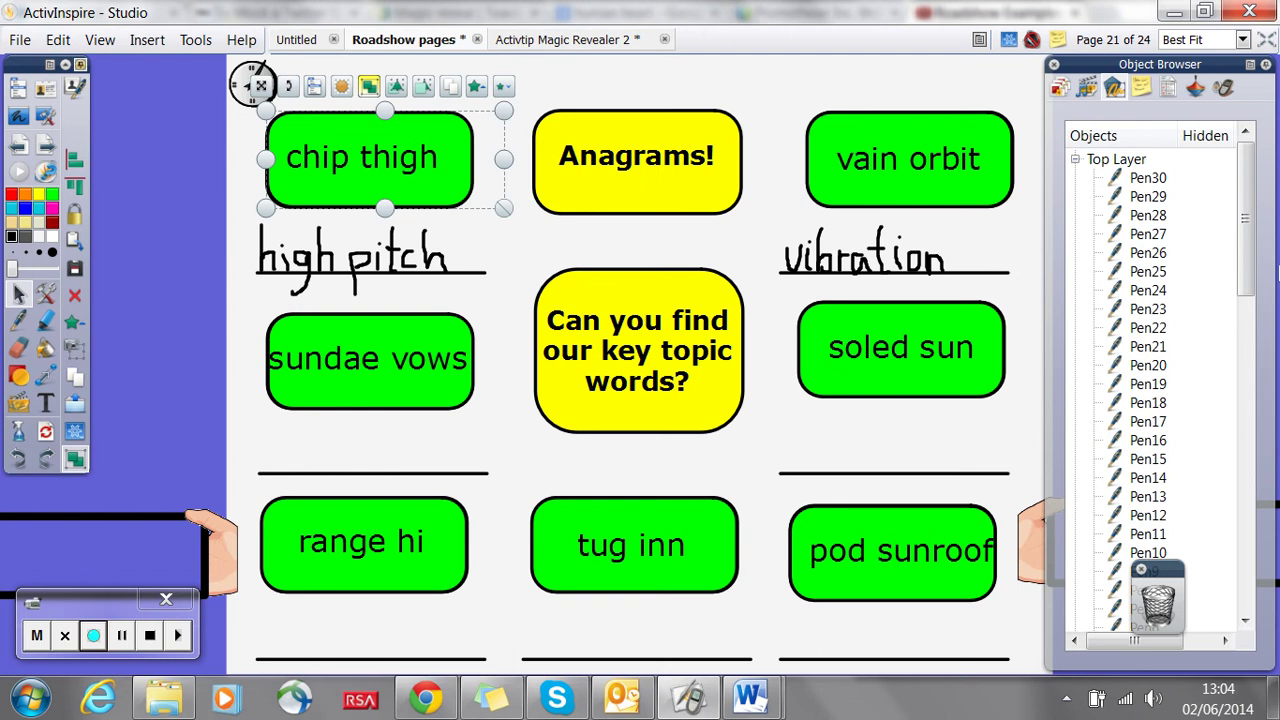
pyautogui.moveTo(1250, 245)
pyautogui.mouseDown()
pyautogui.moveTo(1255, 553)
pyautogui.moveTo(1251, 246)
pyautogui.mouseUp()
pyautogui.click(315, 89)
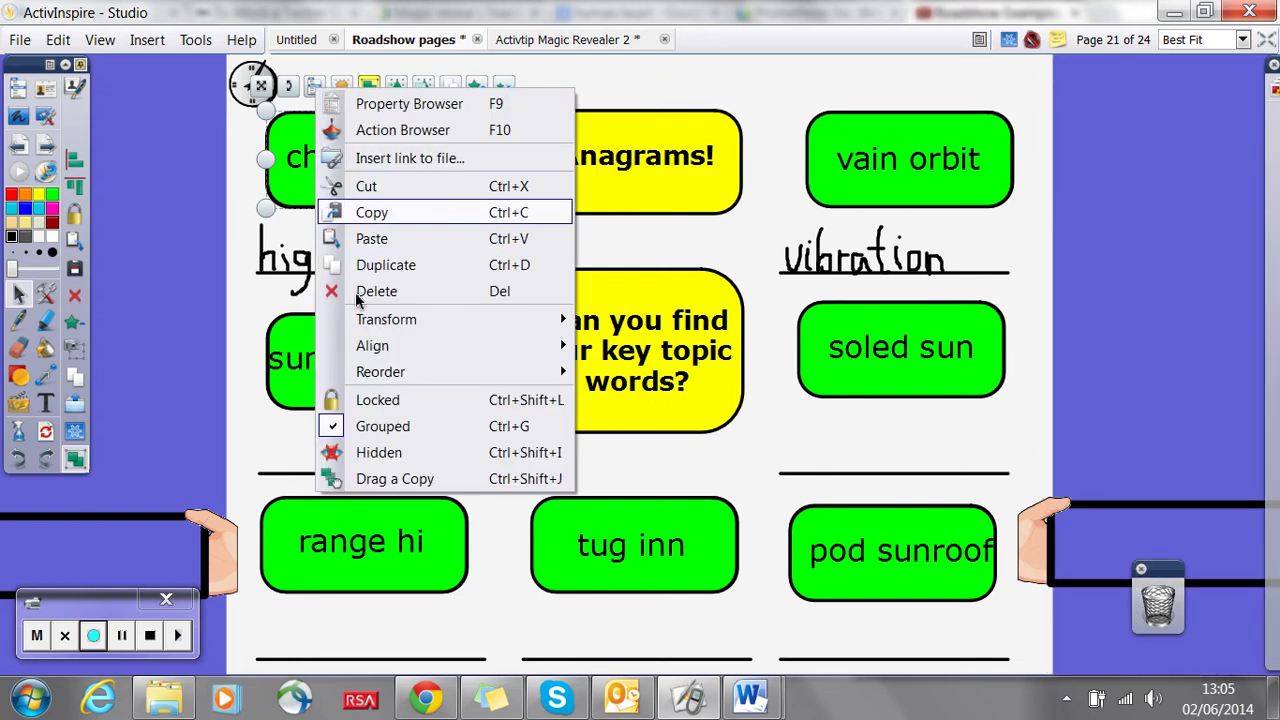
pyautogui.moveTo(380, 375)
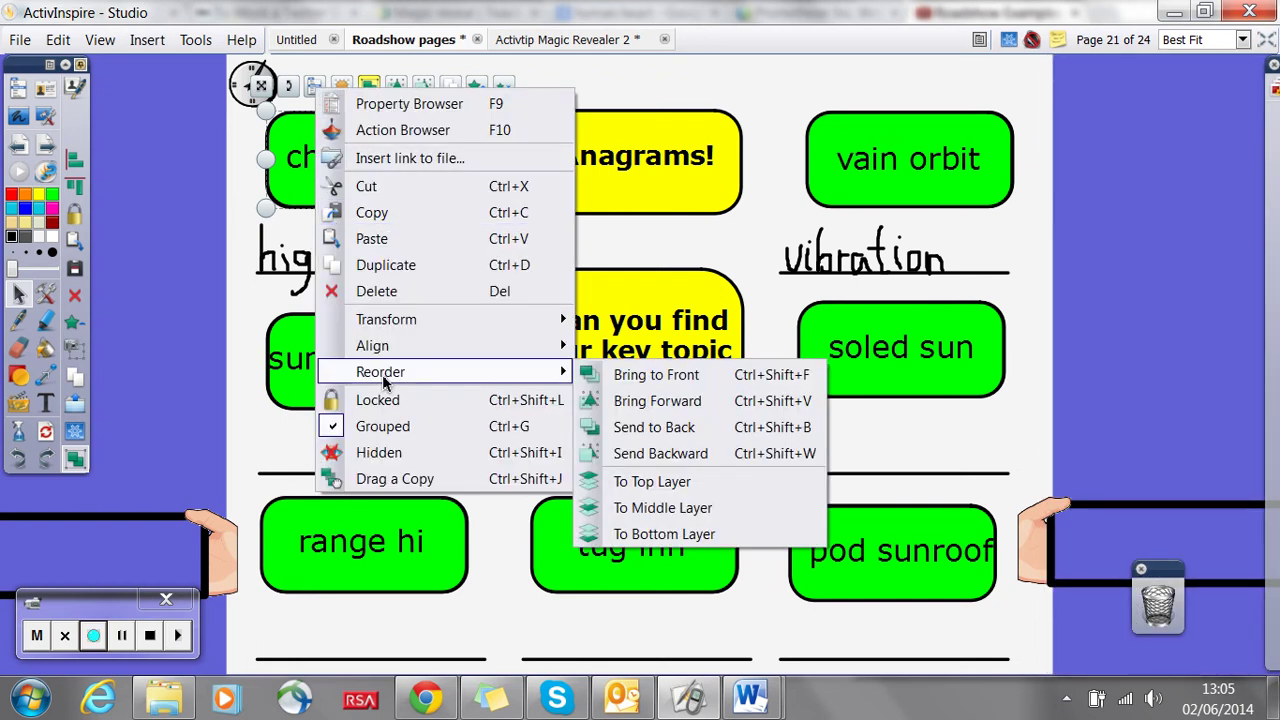
pyautogui.click(662, 483)
pyautogui.click(556, 80)
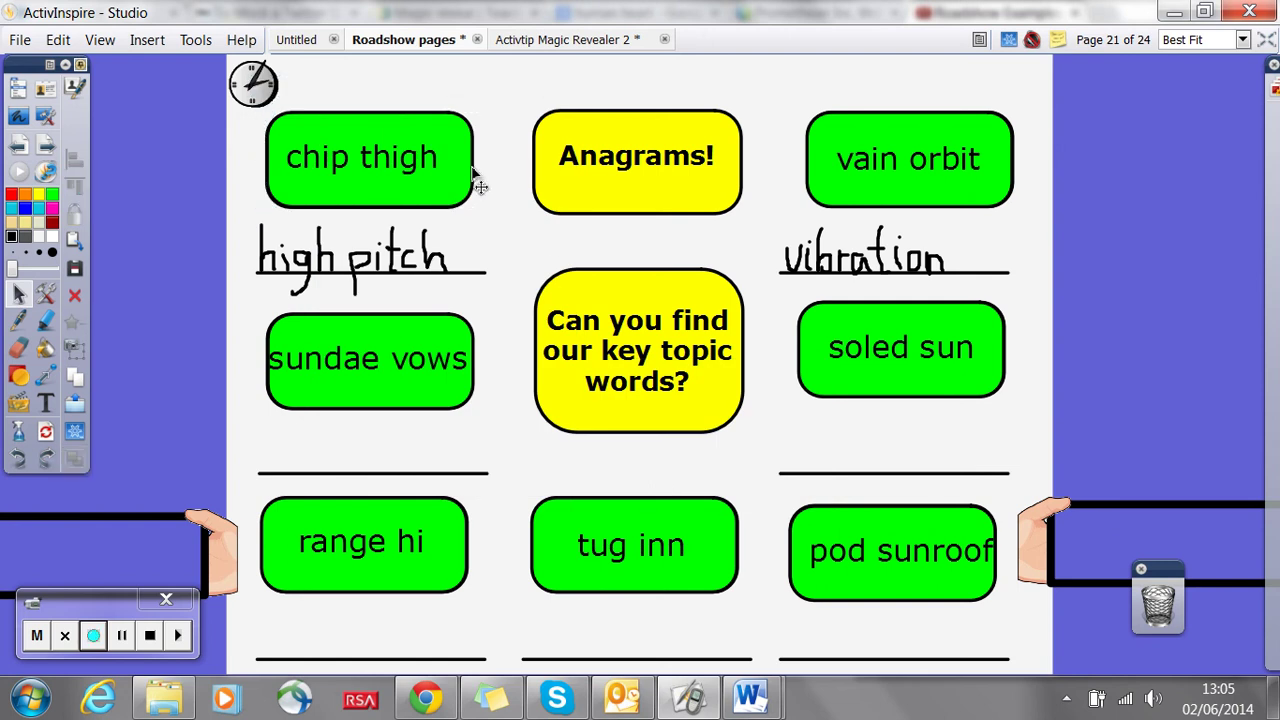
pyautogui.moveTo(366, 177)
pyautogui.mouseDown()
pyautogui.moveTo(524, 117)
pyautogui.moveTo(363, 128)
pyautogui.moveTo(363, 166)
pyautogui.mouseUp()
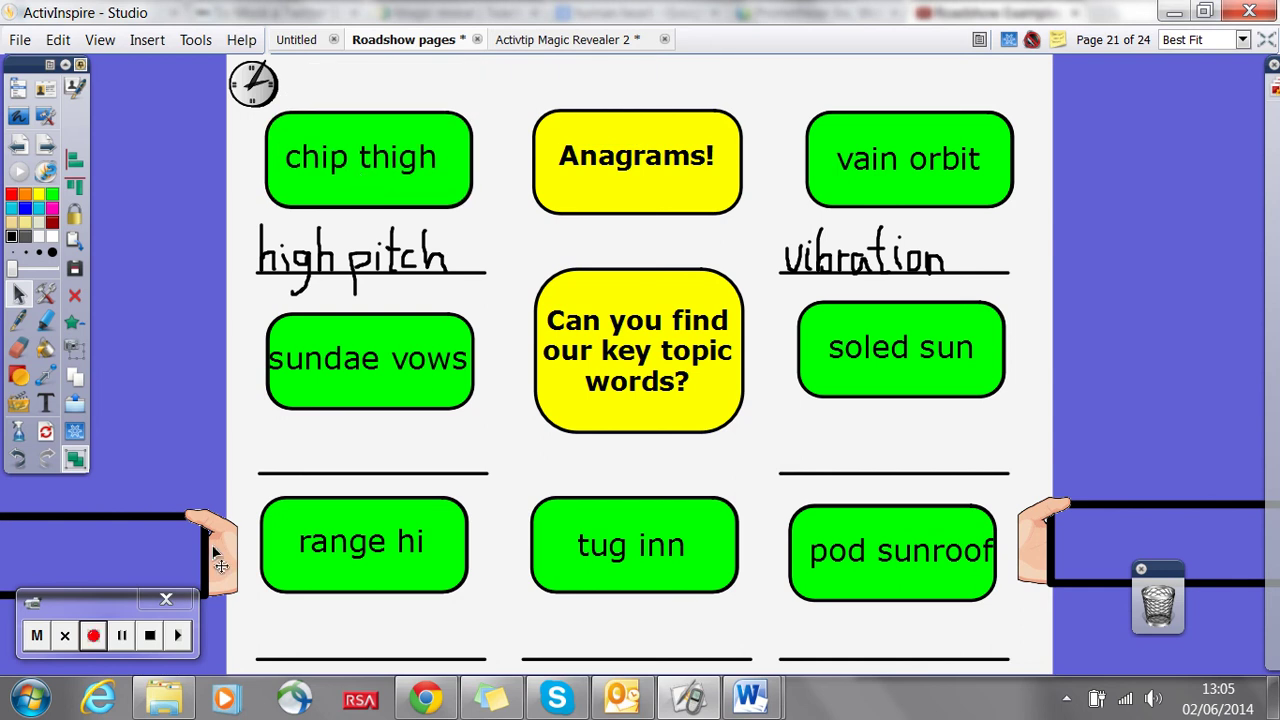
# Step: Rub Magic Ink over 'chip thigh' to uncover the answer 'High pitch'
pyautogui.click(46, 294)
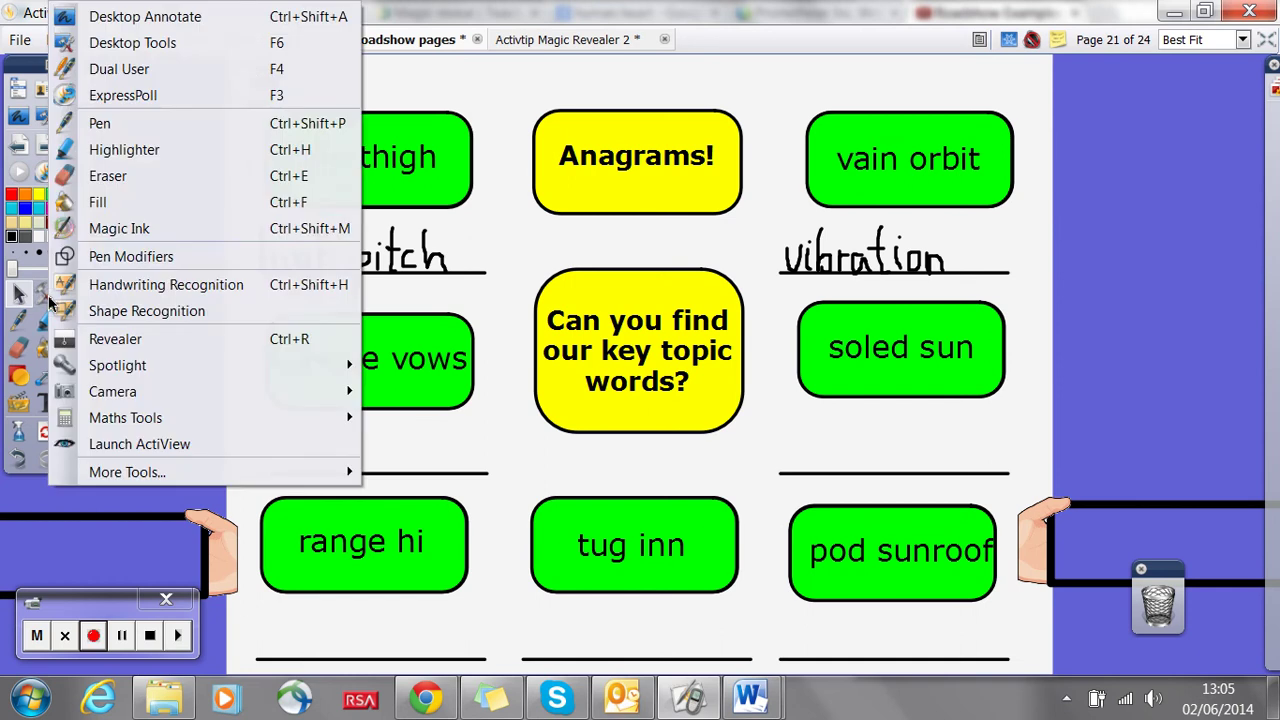
pyautogui.click(135, 229)
pyautogui.moveTo(287, 158)
pyautogui.mouseDown()
pyautogui.moveTo(391, 129)
pyautogui.moveTo(429, 160)
pyautogui.moveTo(305, 165)
pyautogui.mouseUp()
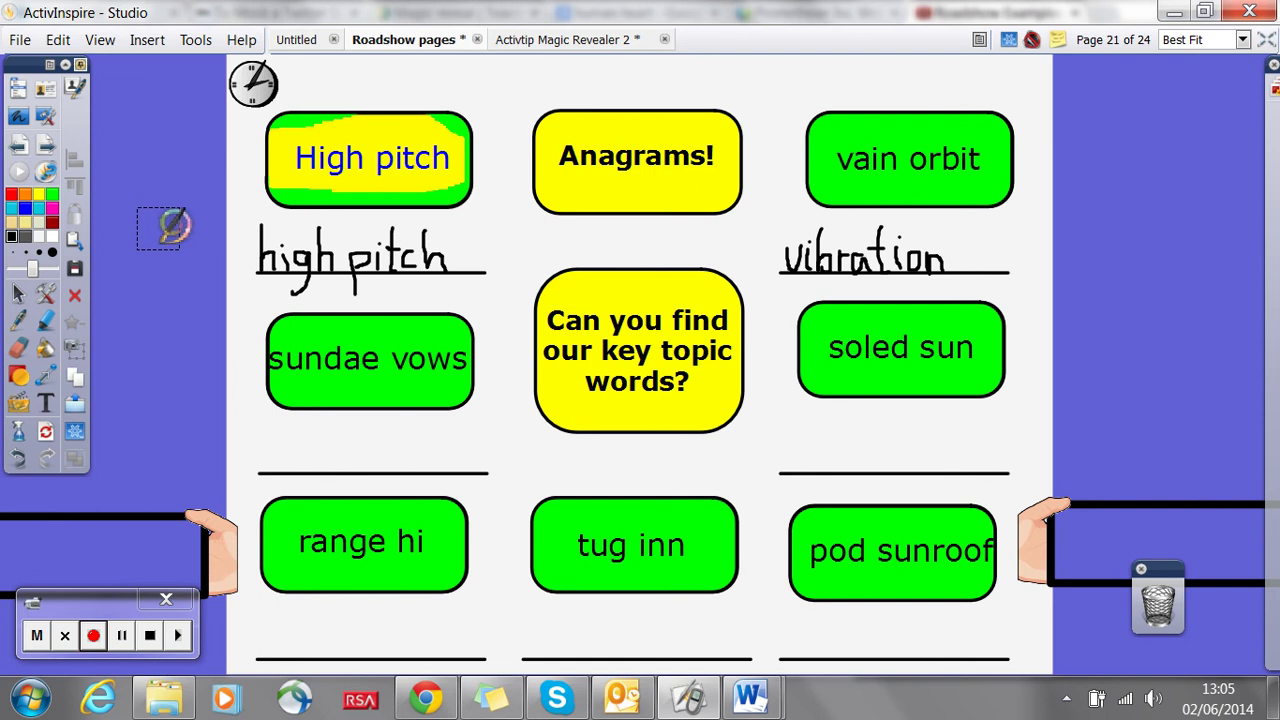
# Step: Drag the hand revealers over 'sundae vows' and 'pod sunroof' to show 'sound waves' and 'soundproof'
pyautogui.click(18, 295)
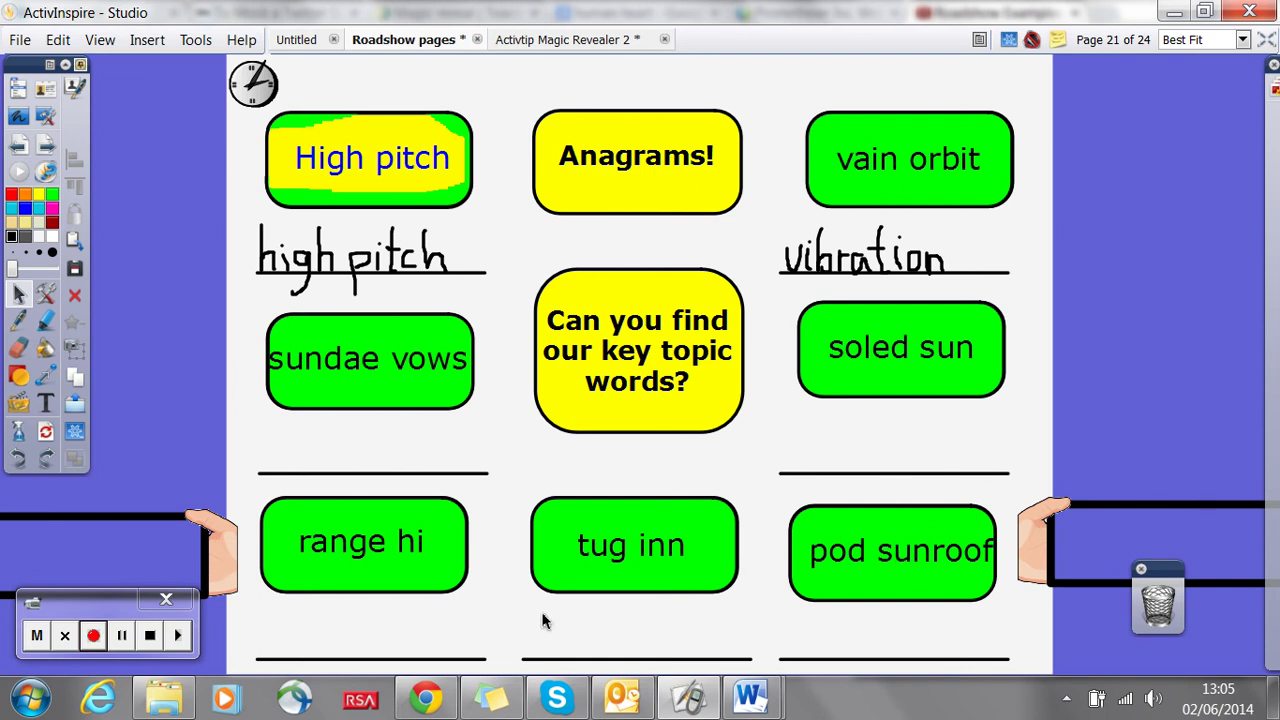
pyautogui.moveTo(229, 571); pyautogui.dragTo(515, 385)
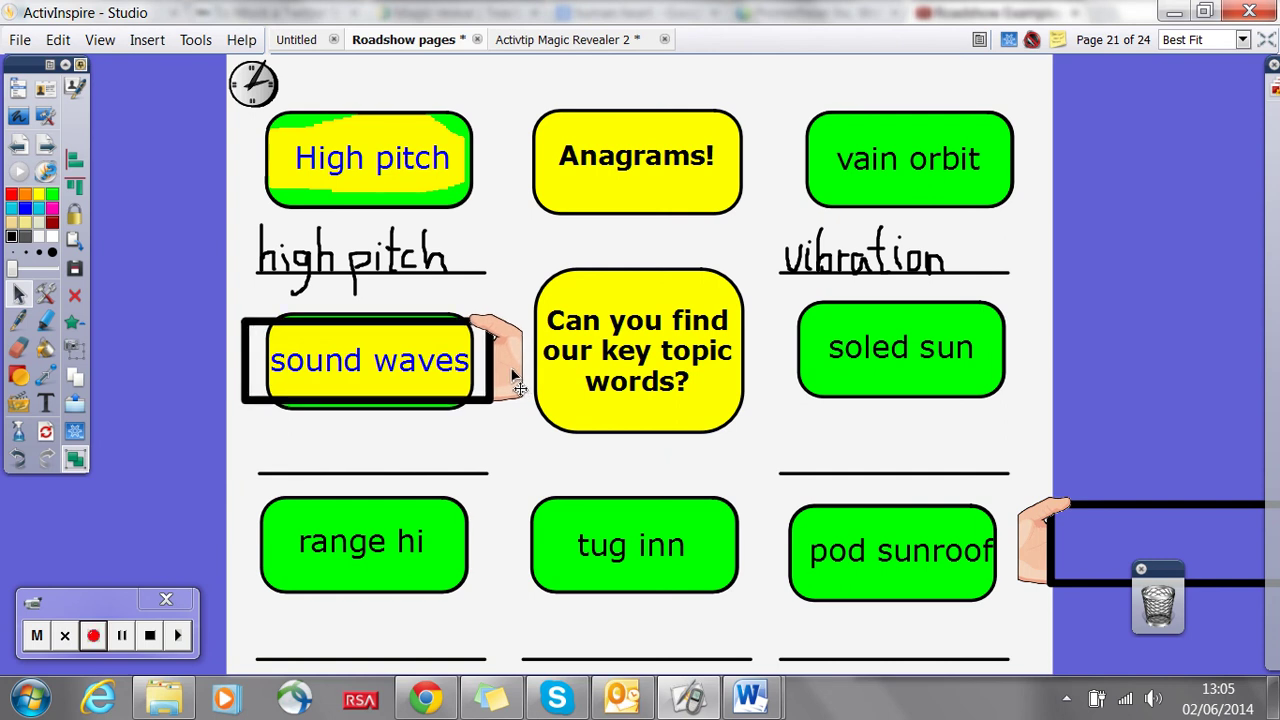
pyautogui.moveTo(1035, 545); pyautogui.dragTo(762, 568)
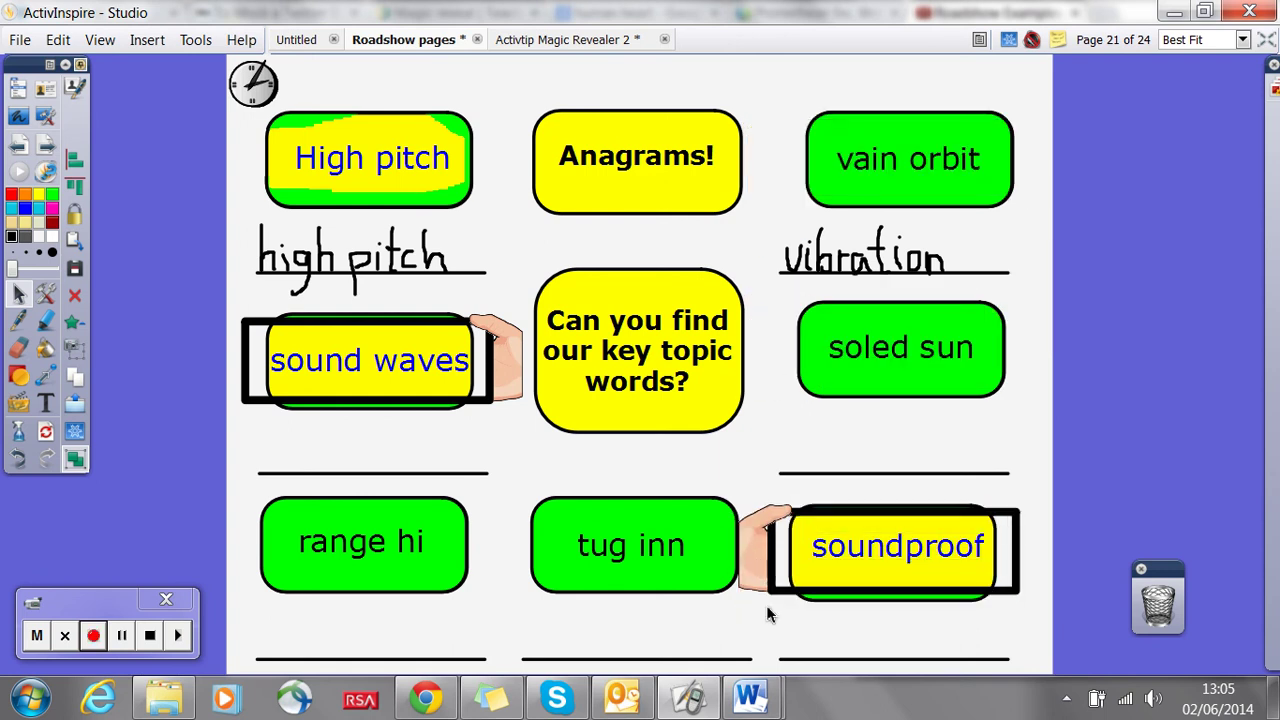
# Step: Advance to page 22, the More Magic Reveal Shapes Resource Pack
pyautogui.click(48, 148)
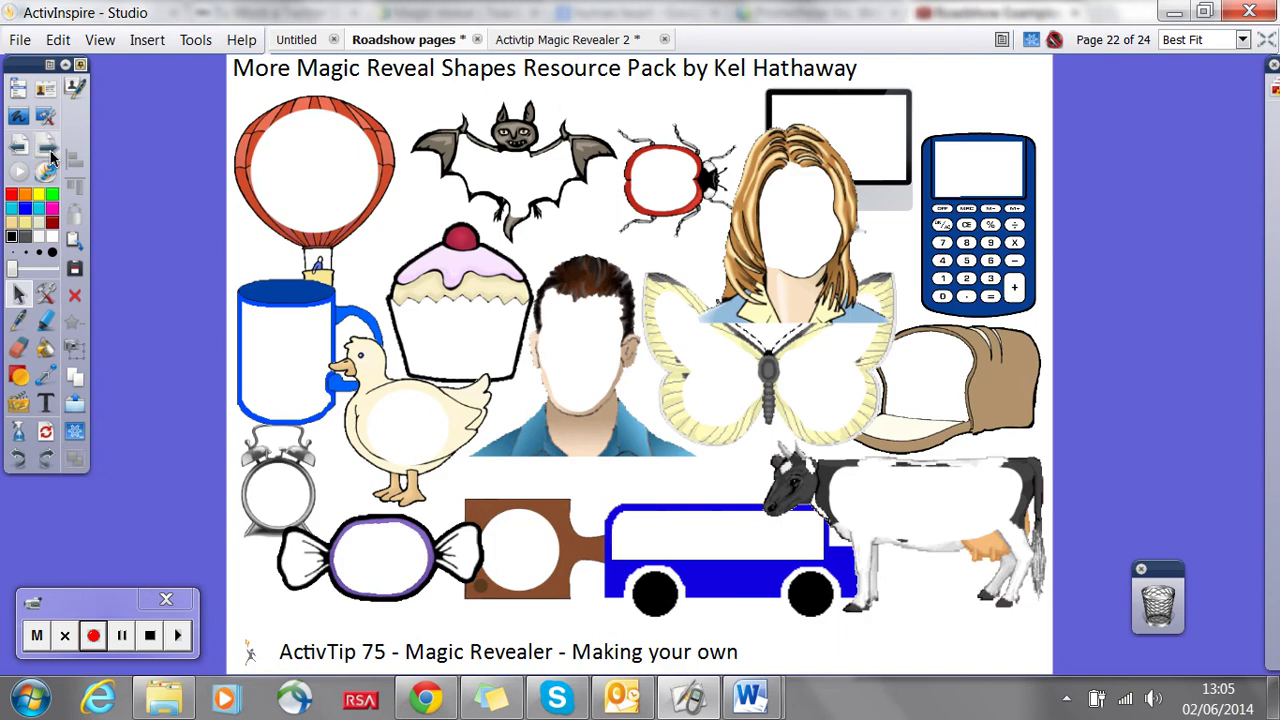